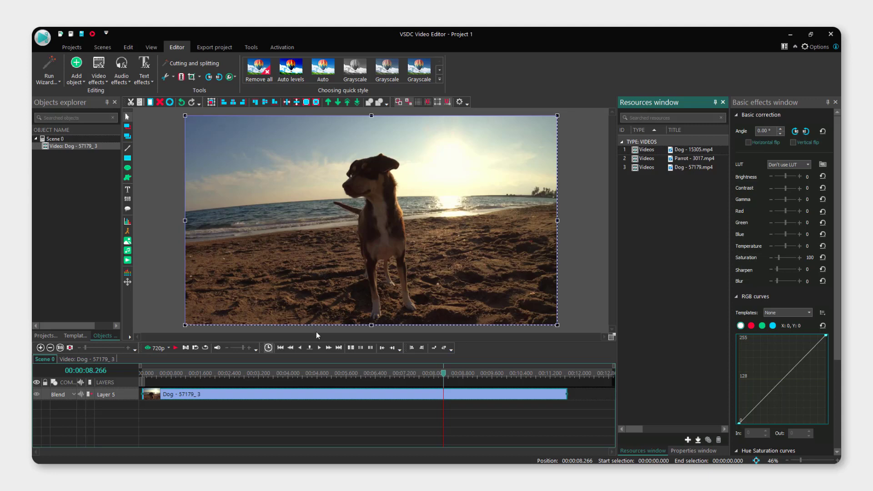
Move the playhead back to 00:00:04.166, where the dog faces the camera.
left_click_drag(443, 374, 295, 376)
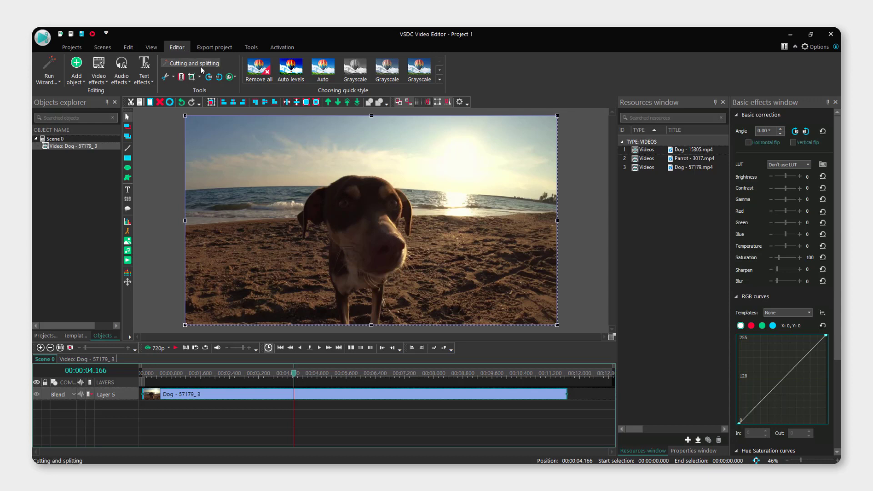
Create a snapshot of the dog frame at 4.166 seconds and show the Resources window.
left_click(234, 80)
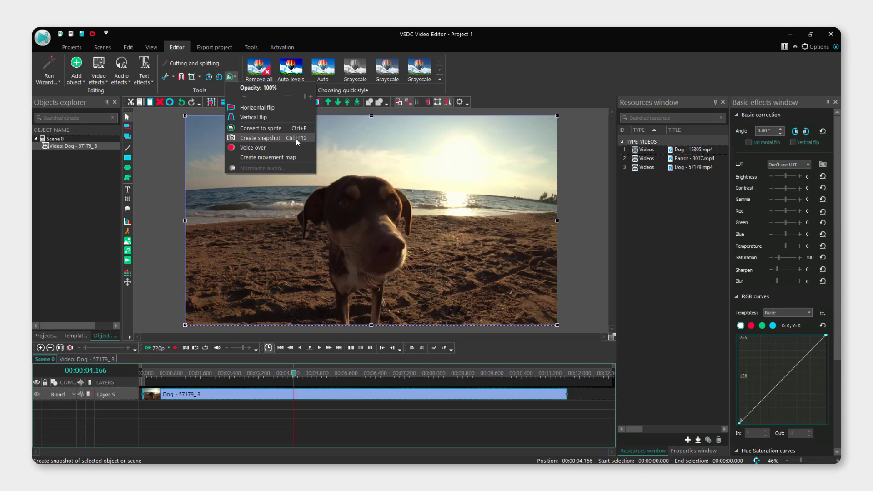
left_click(285, 139)
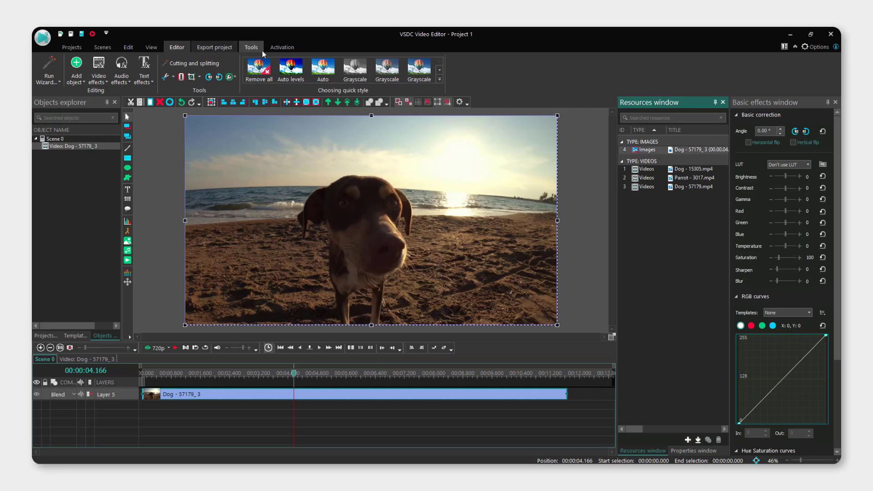
left_click(151, 47)
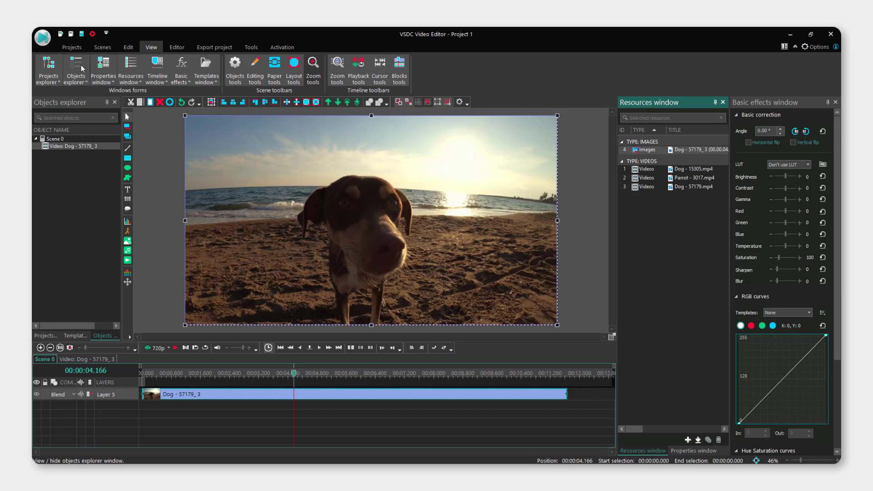
left_click(106, 66)
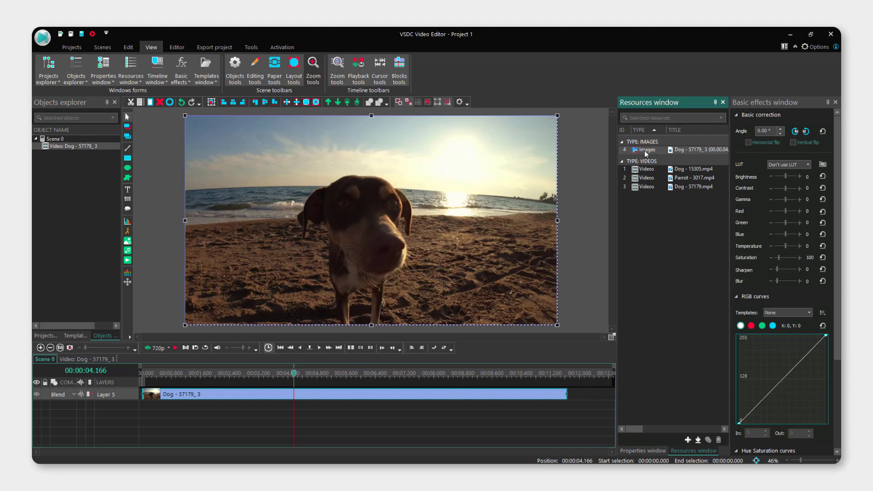
Export the snapshot image as a PNG into the vsdc folder on the Desktop.
right_click(645, 151)
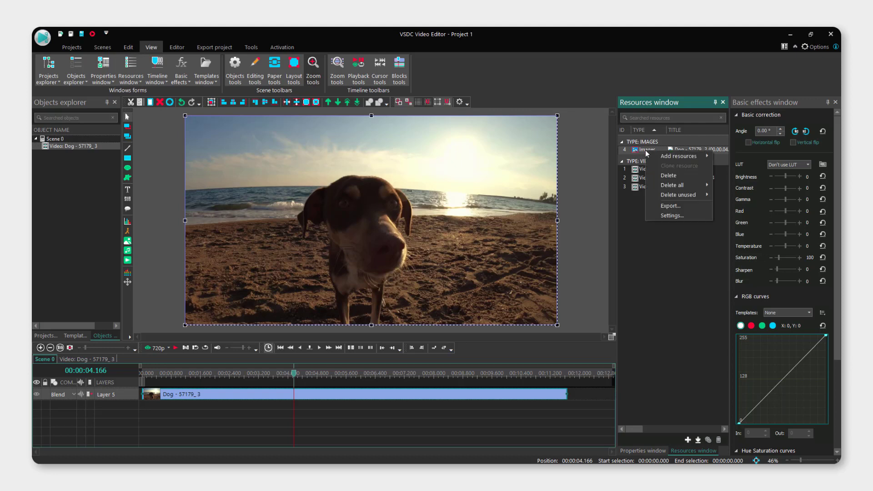
left_click(664, 204)
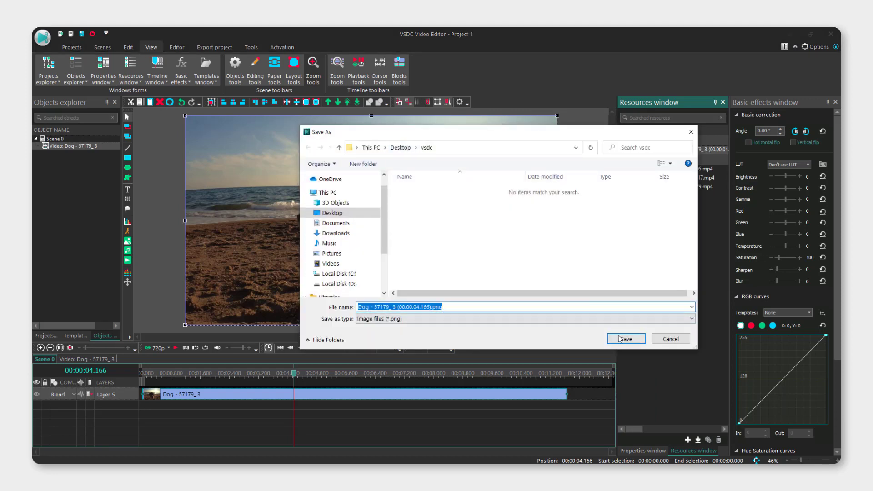
left_click(626, 339)
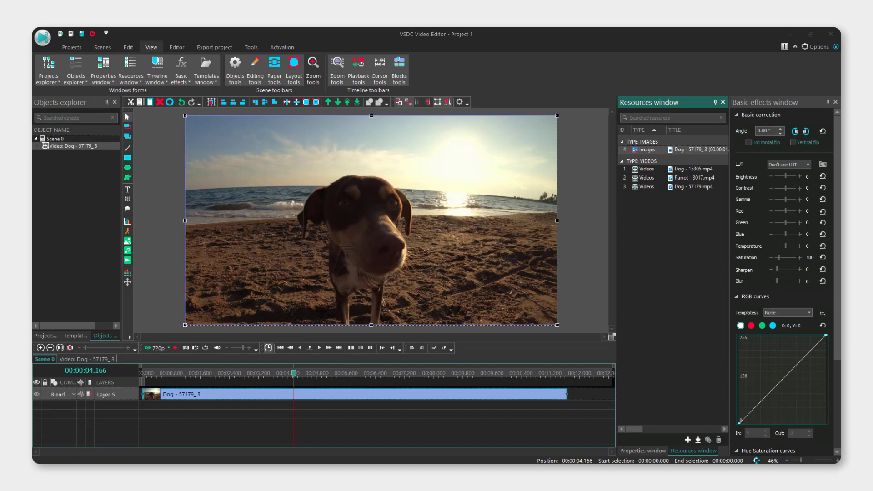
Preview the saved 1920×1080 dog snapshot PNG from the vsdc folder, then close the viewer.
left_click(324, 457)
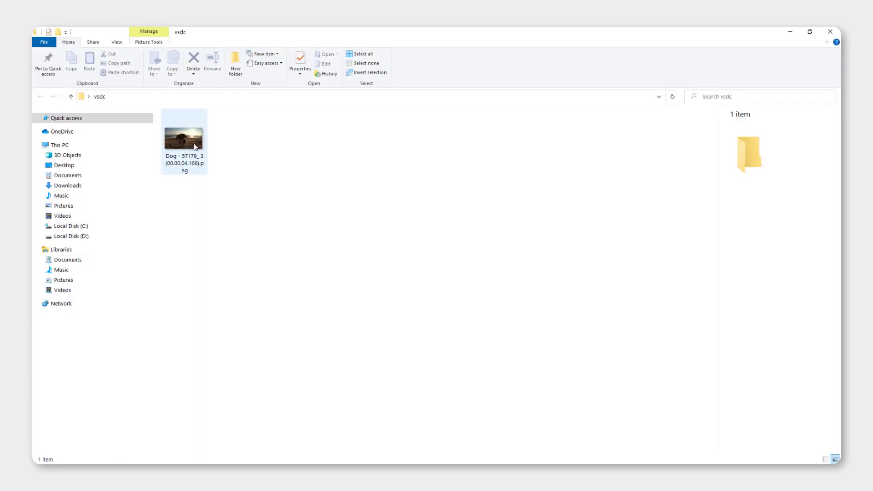
left_click(193, 143)
double_click(194, 144)
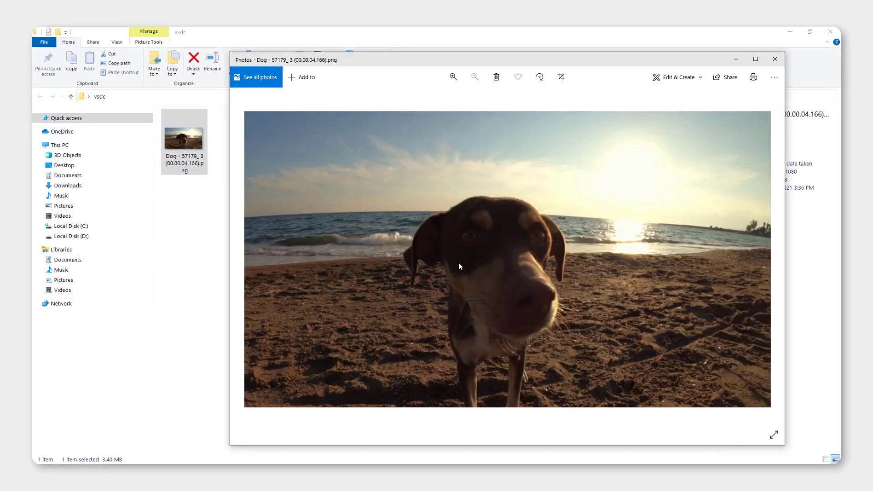
key("alt+F4")
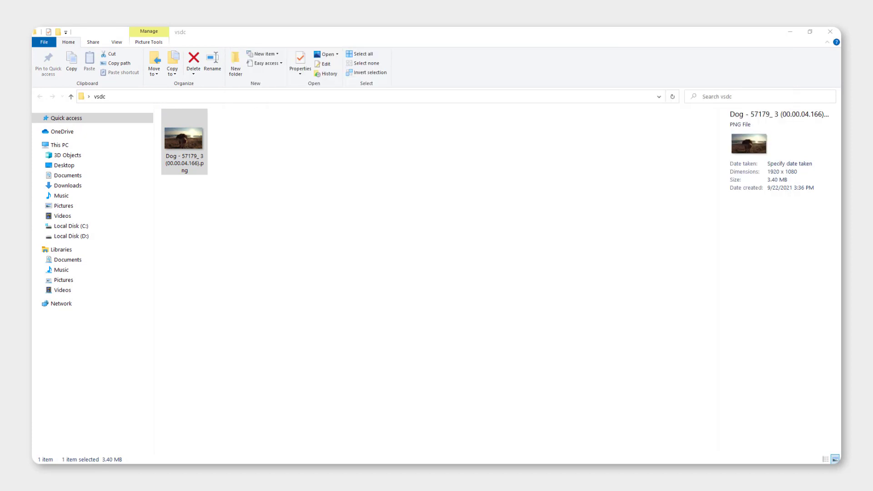